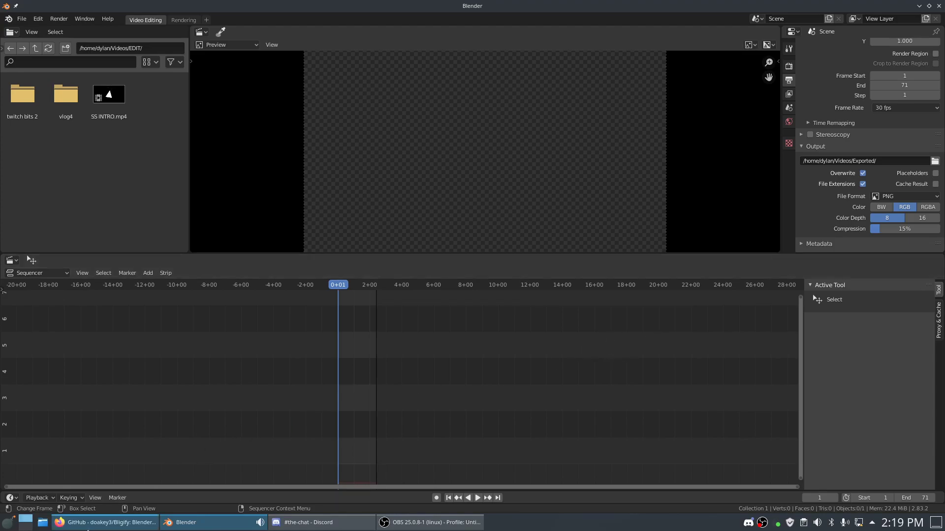
Scroll the Bligify README to Installation and highlight the Gifsicle and ImageMagick requirements.
click(108, 522)
scroll(471, 294, up, 10)
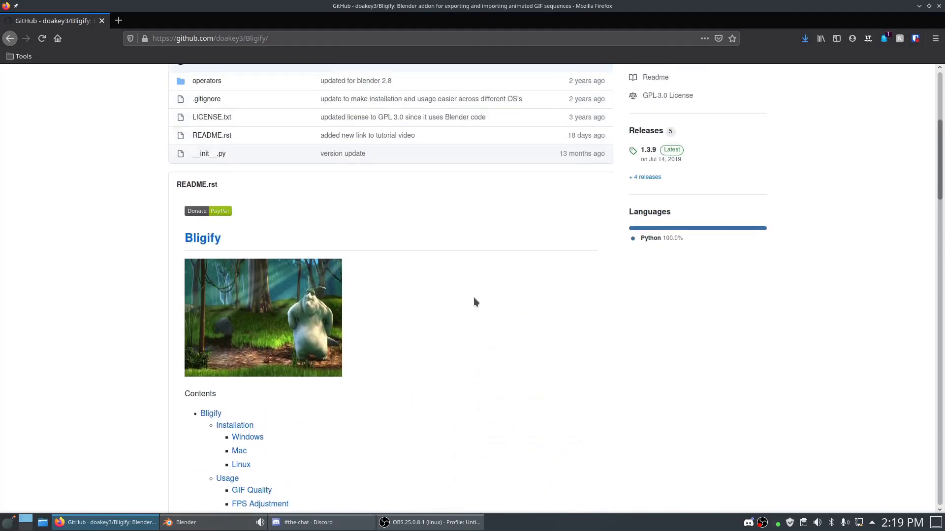
scroll(480, 290, up, 2)
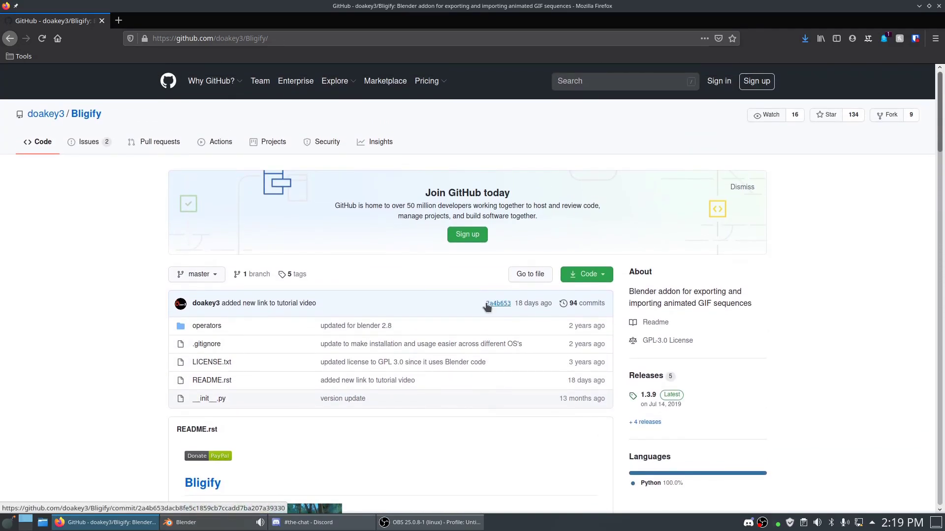
scroll(483, 309, down, 4)
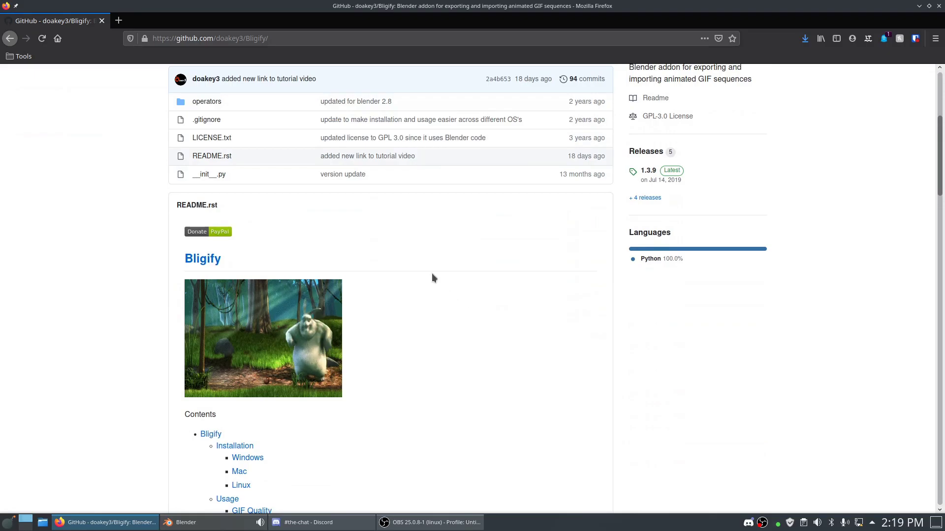
scroll(393, 266, down, 2)
scroll(480, 265, down, 11)
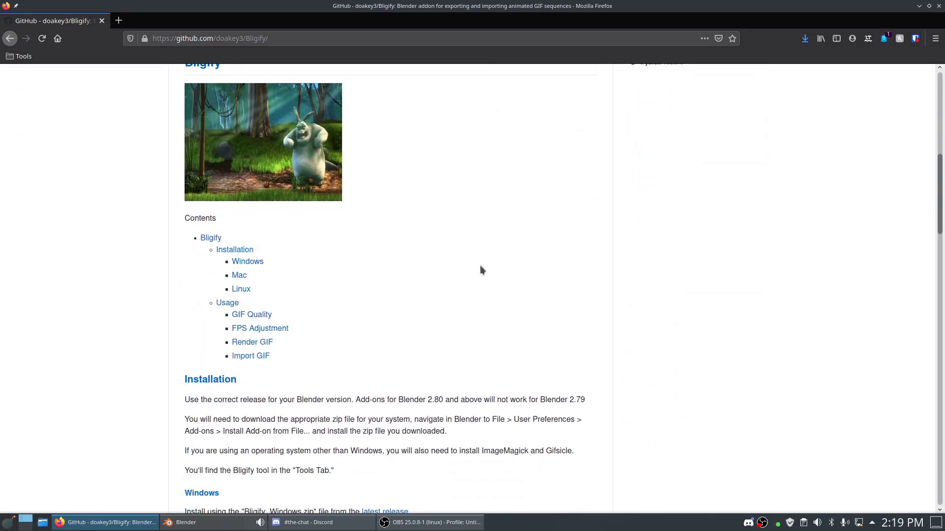
scroll(479, 274, up, 11)
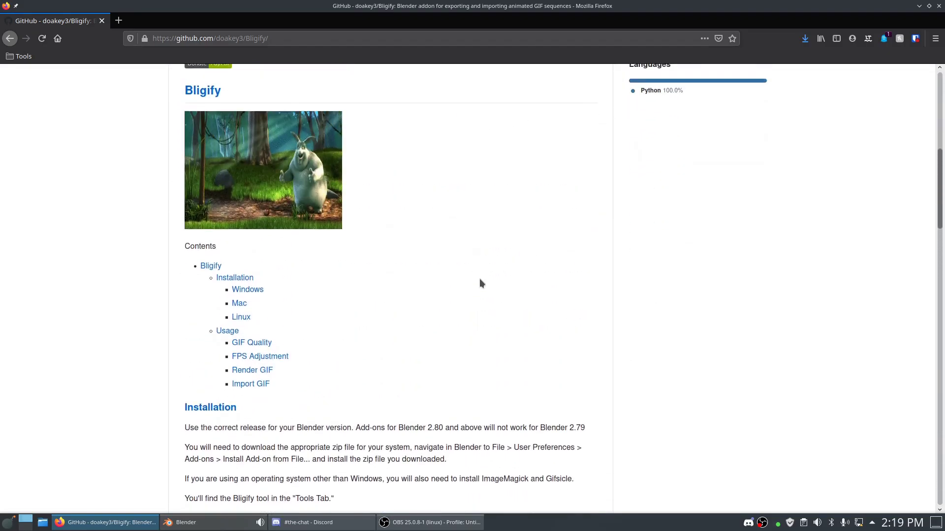
scroll(484, 283, down, 4)
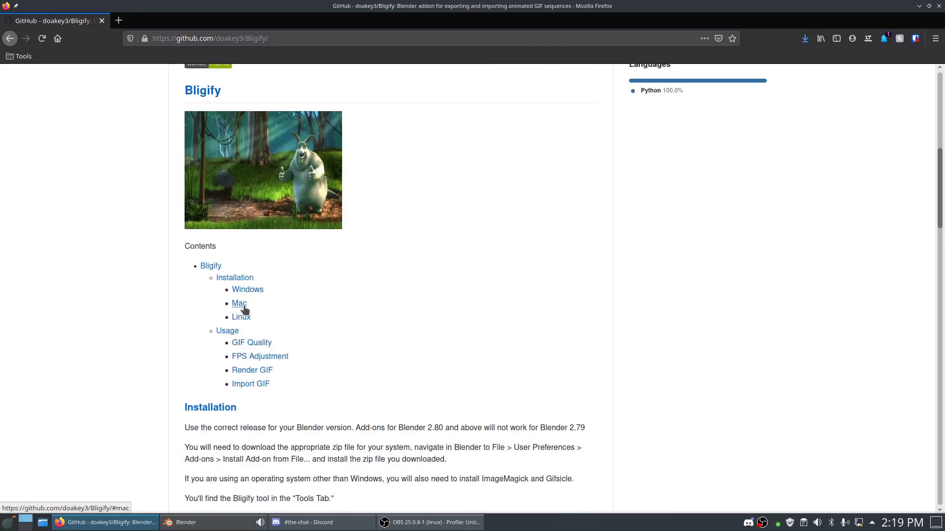
scroll(468, 311, down, 3)
scroll(468, 311, down, 10)
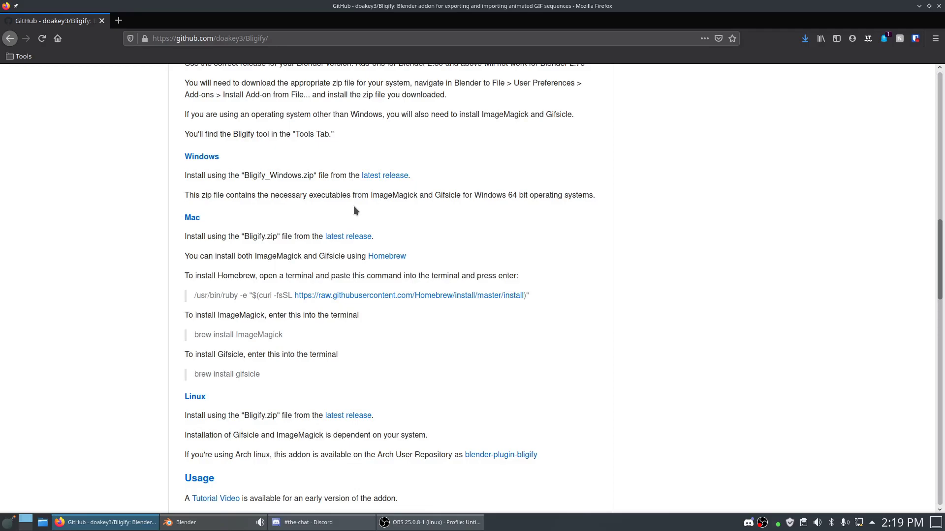
scroll(365, 211, down, 3)
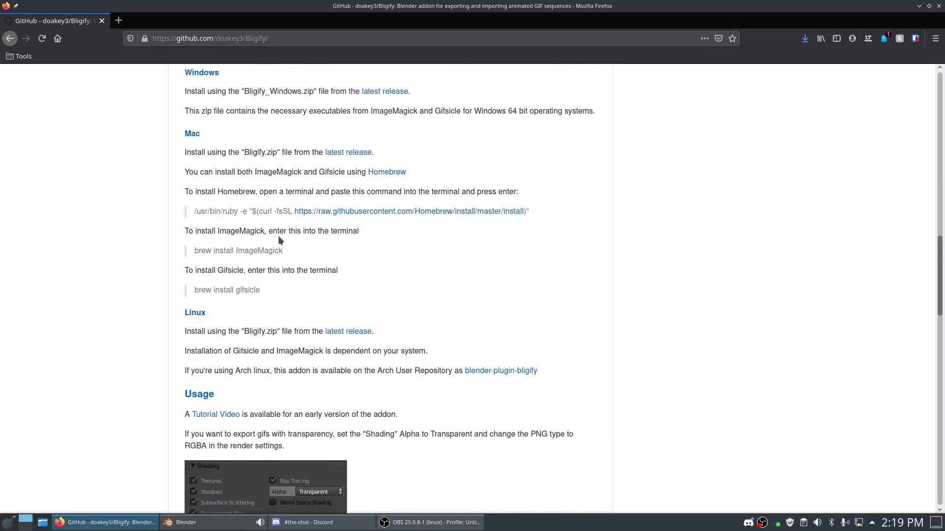
scroll(392, 251, down, 2)
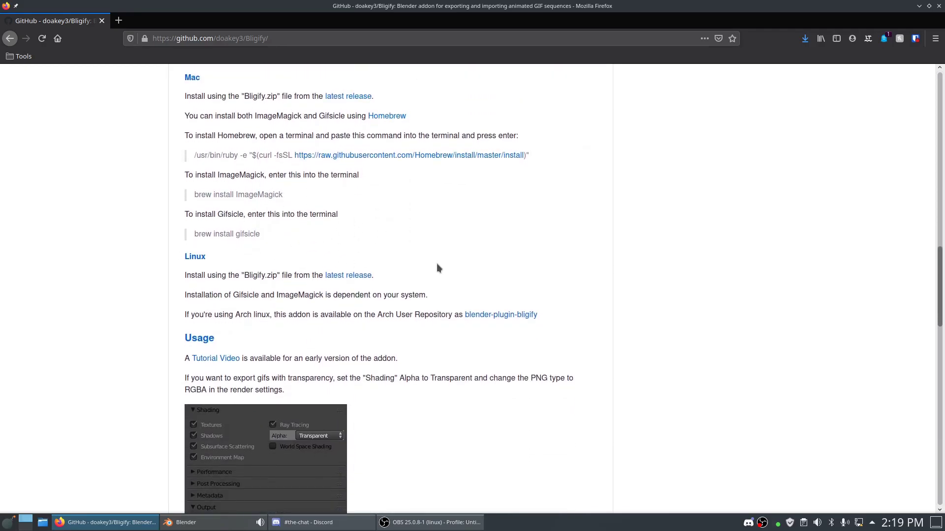
scroll(578, 282, up, 8)
scroll(575, 282, down, 5)
scroll(574, 285, down, 4)
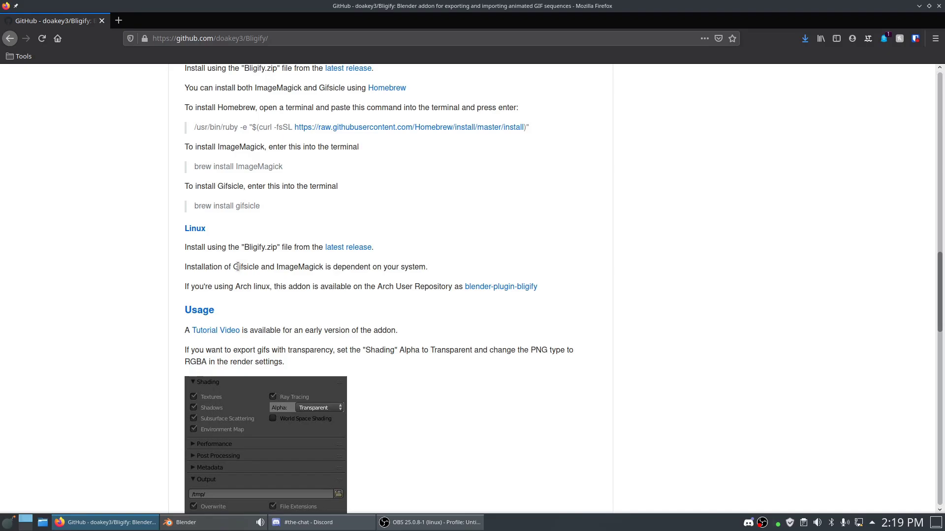
drag(235, 267, 326, 266)
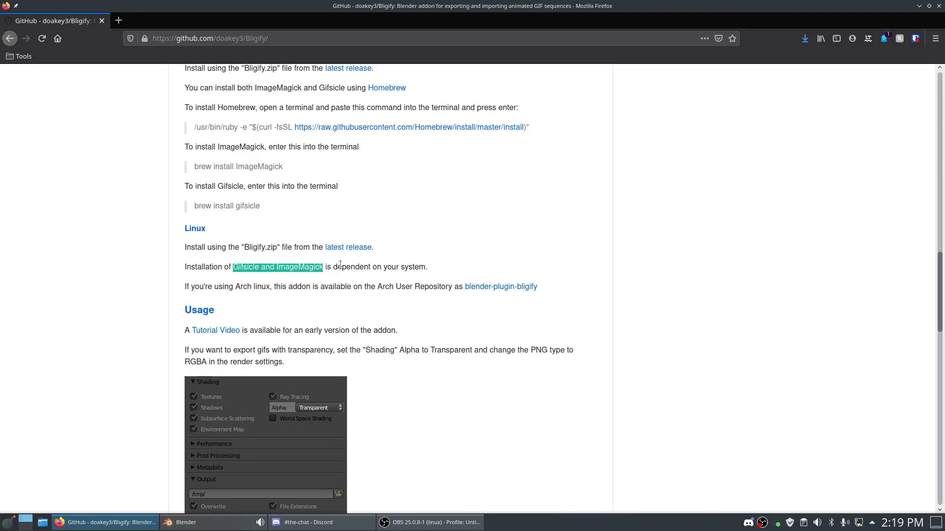
click(340, 265)
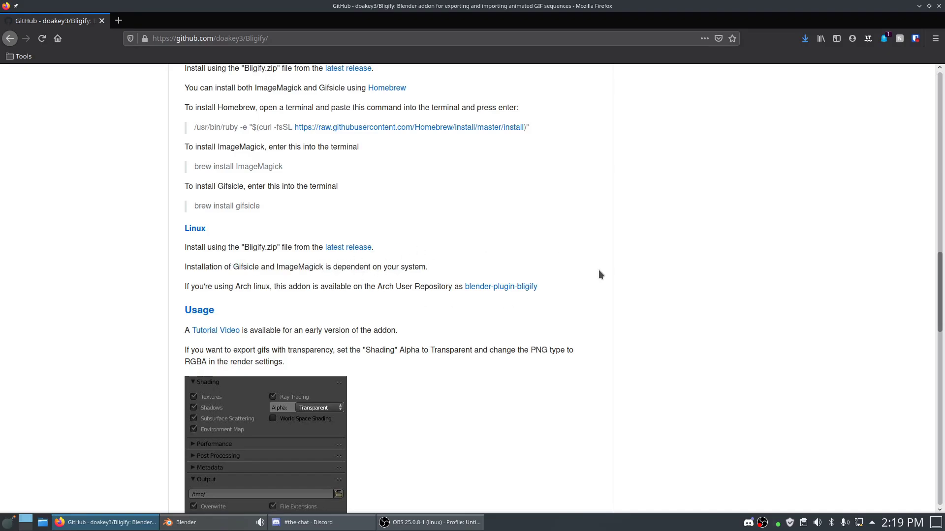
Read the Mac and Linux notes, highlighting the Arch Linux phrase, then return to Blender.
scroll(580, 264, up, 2)
scroll(582, 265, down, 3)
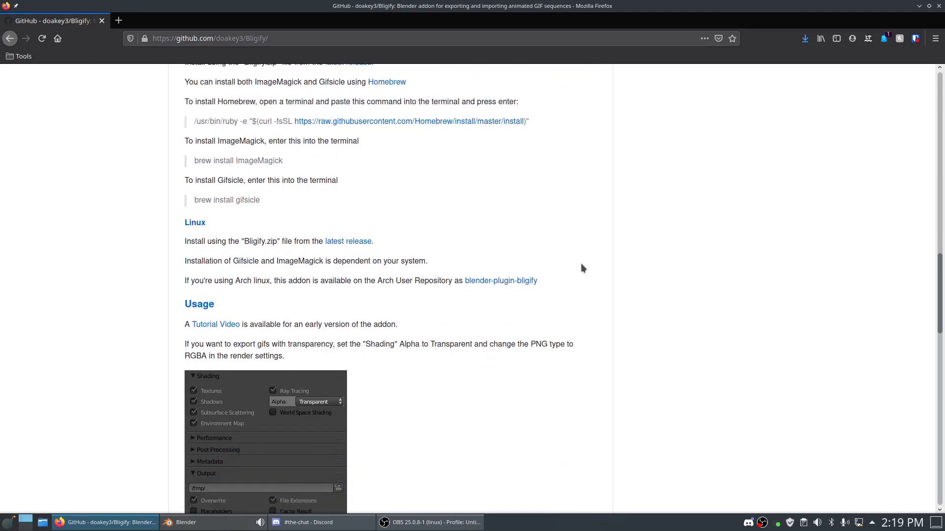
scroll(586, 268, up, 2)
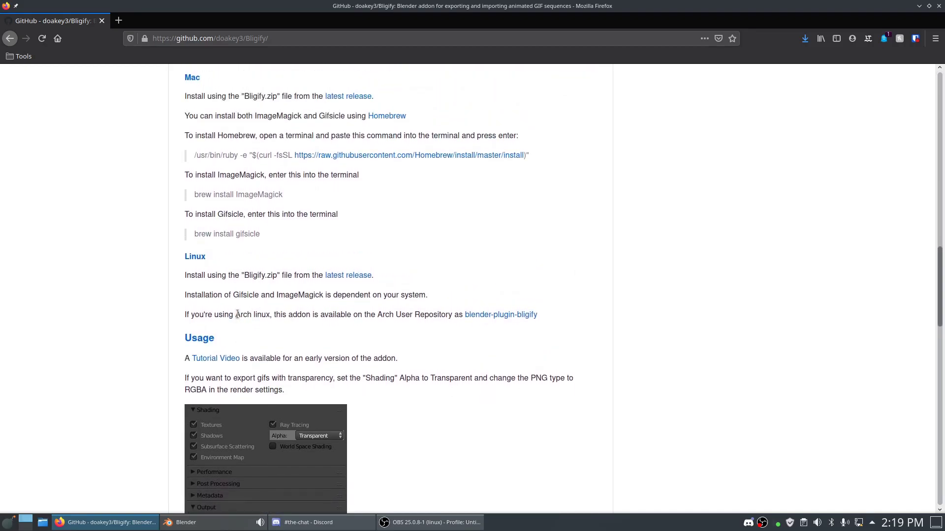
drag(236, 315, 294, 318)
click(300, 315)
scroll(445, 277, down, 1)
scroll(441, 279, up, 2)
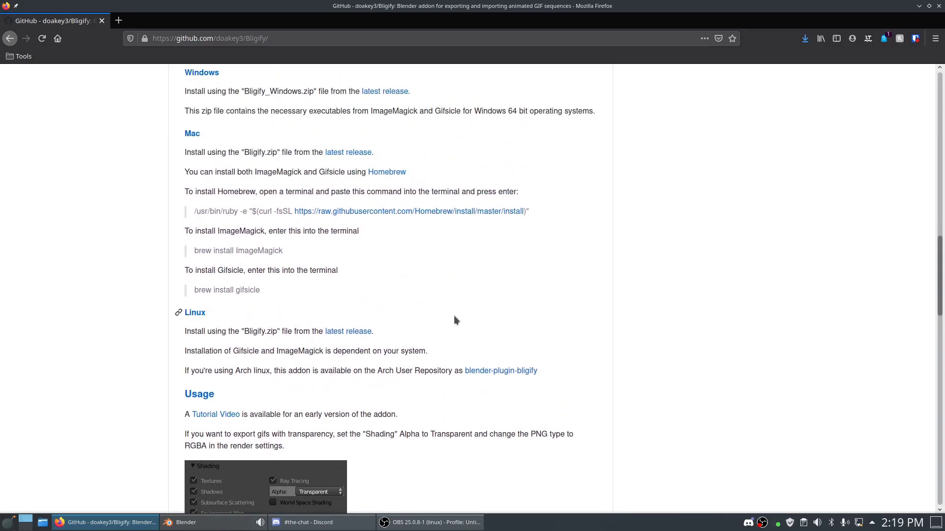
scroll(455, 317, down, 2)
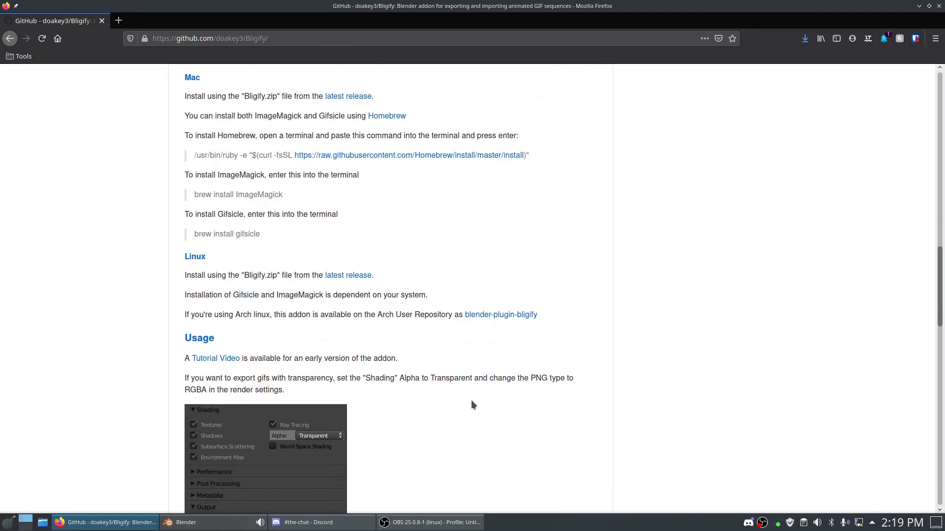
scroll(534, 379, down, 1)
scroll(576, 377, up, 2)
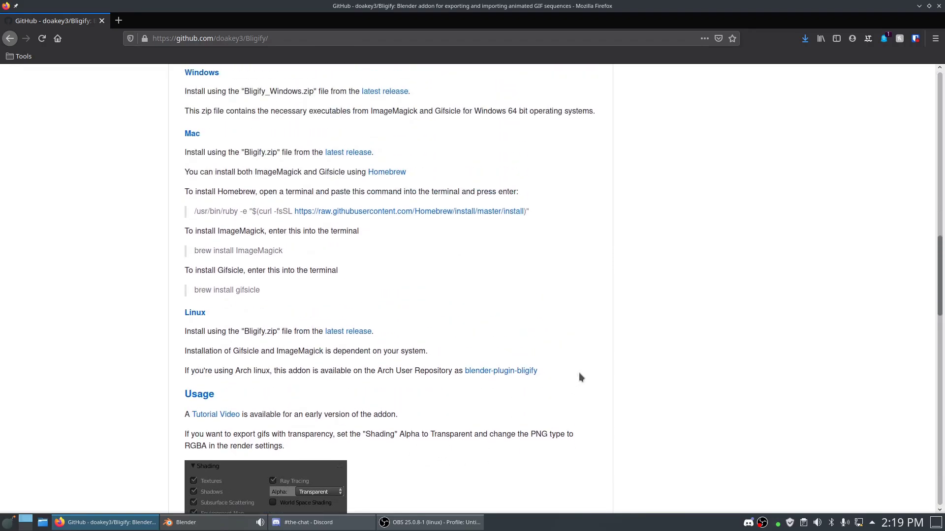
scroll(592, 365, down, 2)
scroll(595, 366, up, 4)
scroll(592, 365, down, 4)
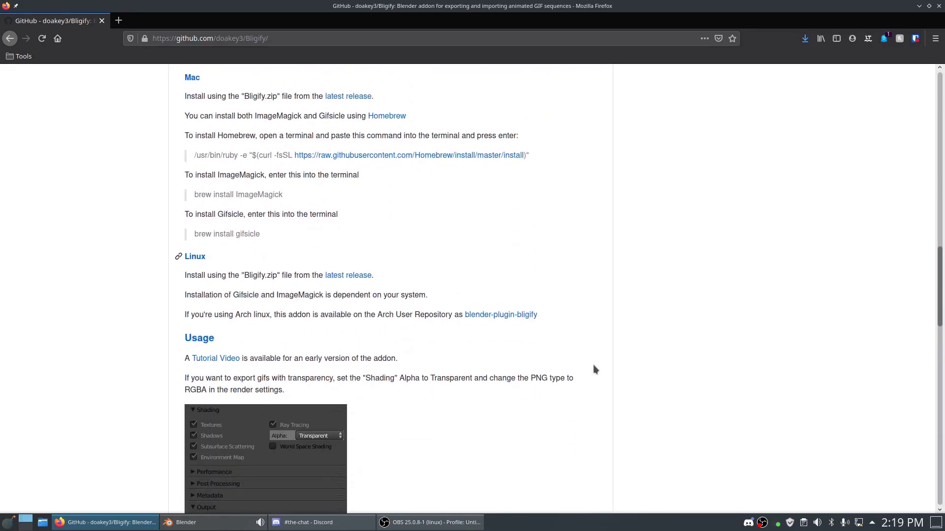
scroll(593, 370, up, 3)
scroll(592, 356, down, 6)
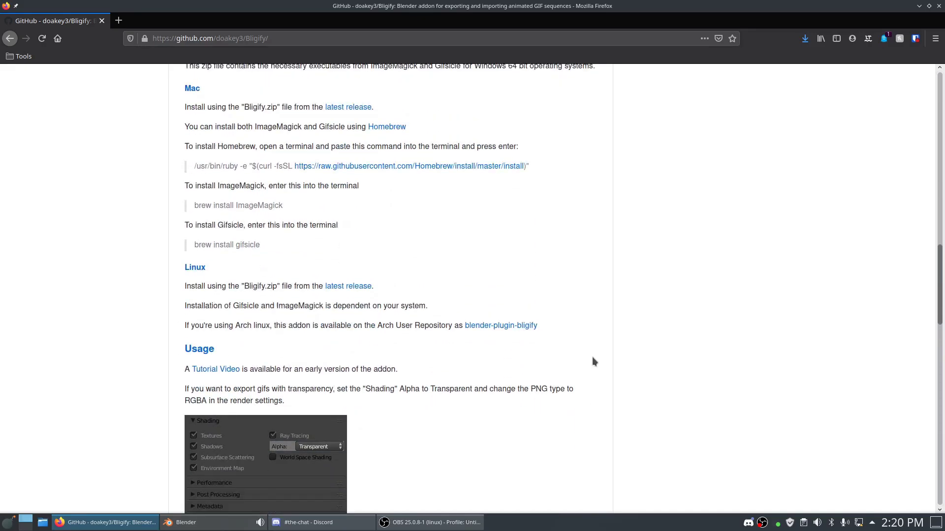
click(186, 523)
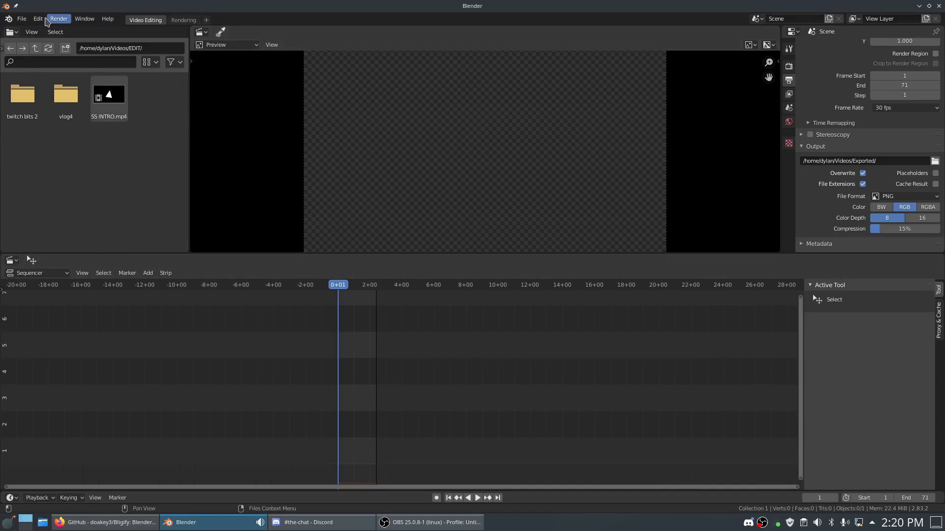
Open Edit > Preferences on the Add-ons page, with the list filtered for Bligify.
click(37, 20)
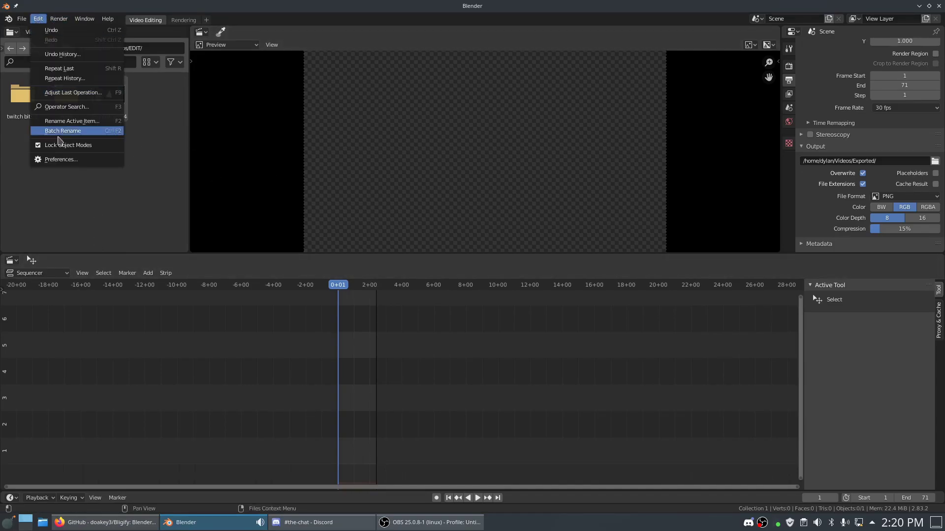
click(60, 161)
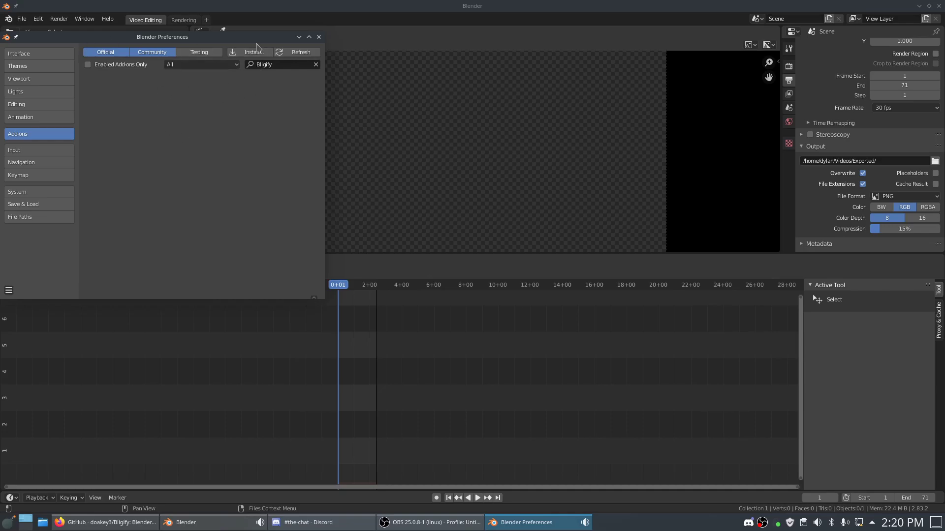
Scroll the Bligify README's Installation and Usage sections, selecting the Bligify.zip file name.
click(106, 522)
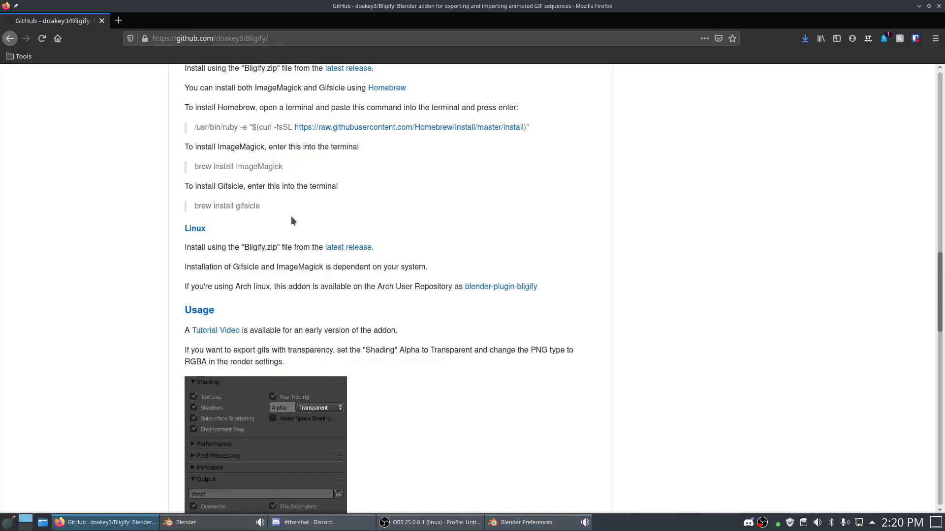
scroll(291, 217, up, 5)
scroll(295, 201, up, 5)
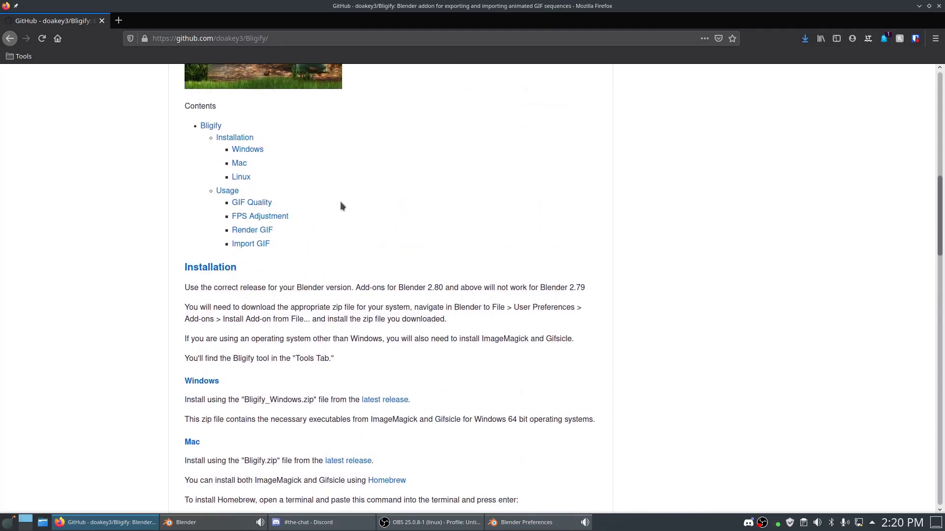
scroll(358, 231, down, 6)
scroll(357, 238, down, 3)
scroll(319, 256, up, 2)
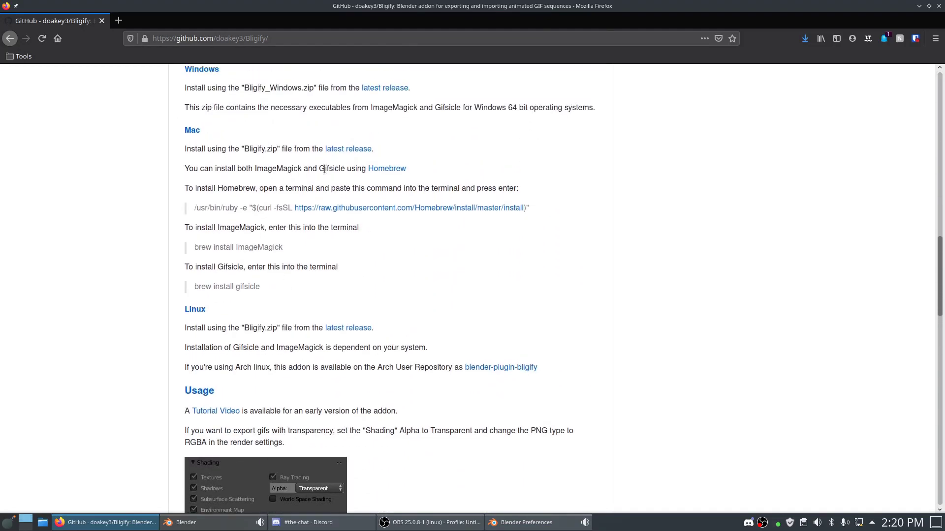
scroll(378, 273, down, 3)
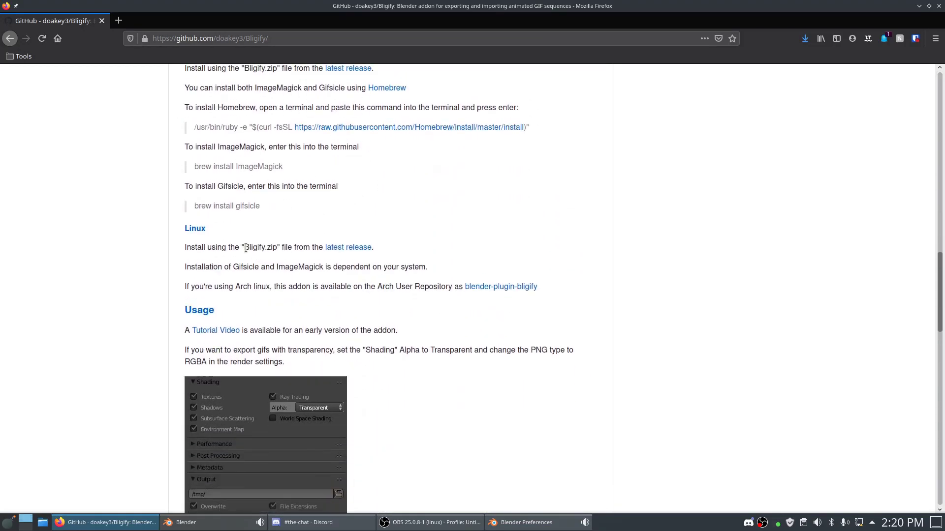
scroll(241, 134, up, 3)
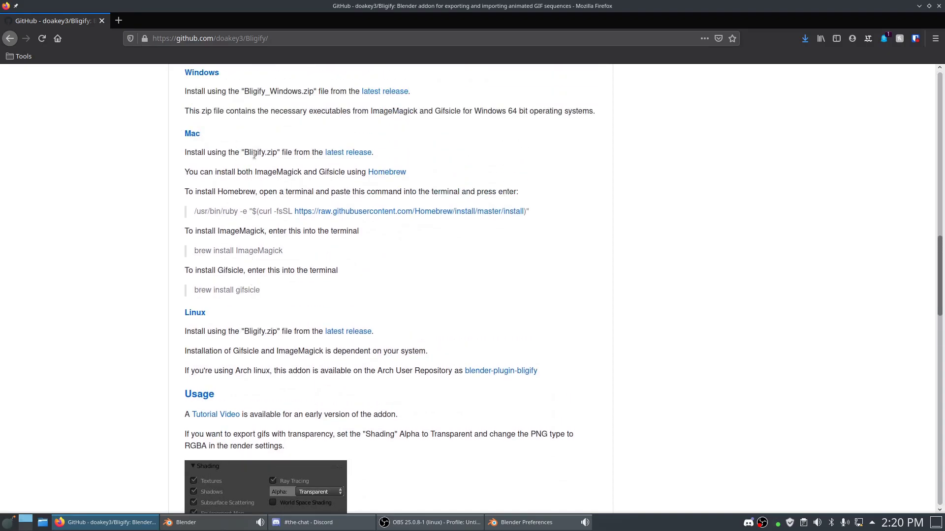
double_click(246, 152)
click(288, 316)
scroll(290, 313, down, 4)
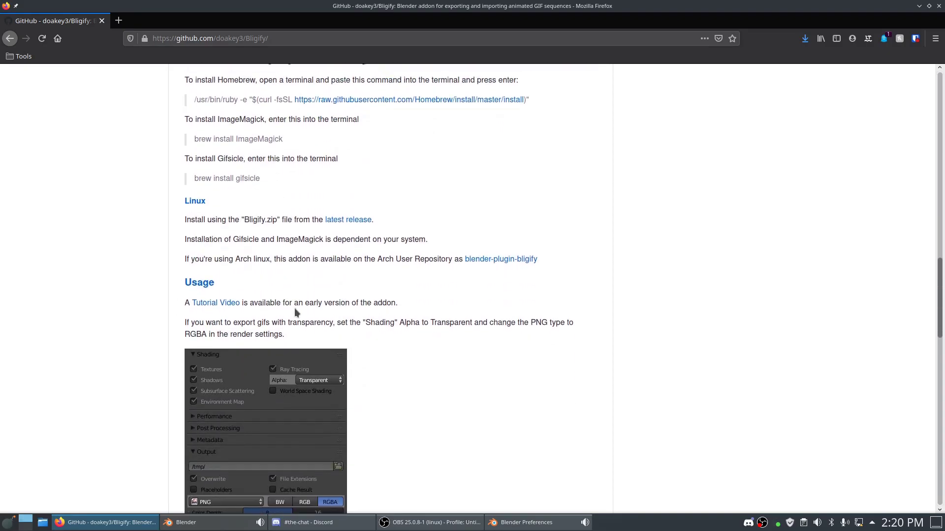
scroll(293, 304, up, 7)
scroll(295, 305, up, 5)
scroll(298, 325, down, 5)
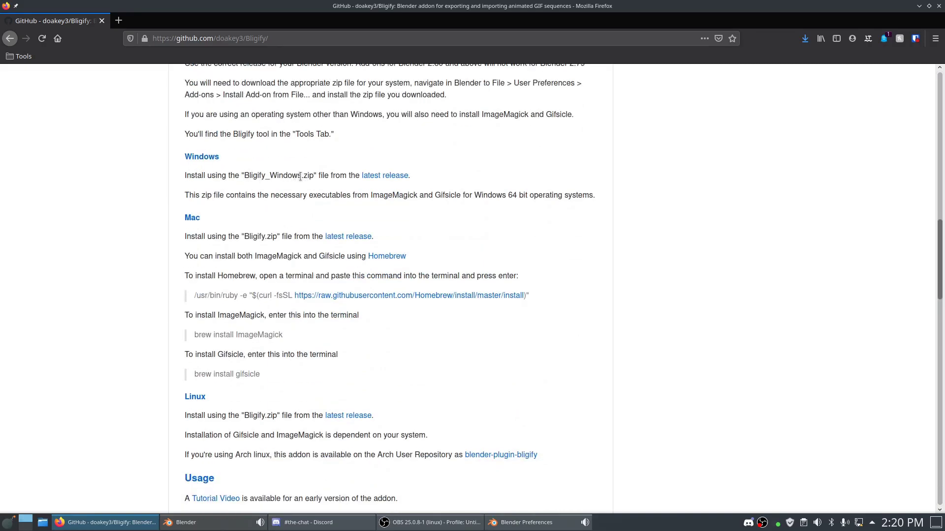
scroll(305, 175, down, 9)
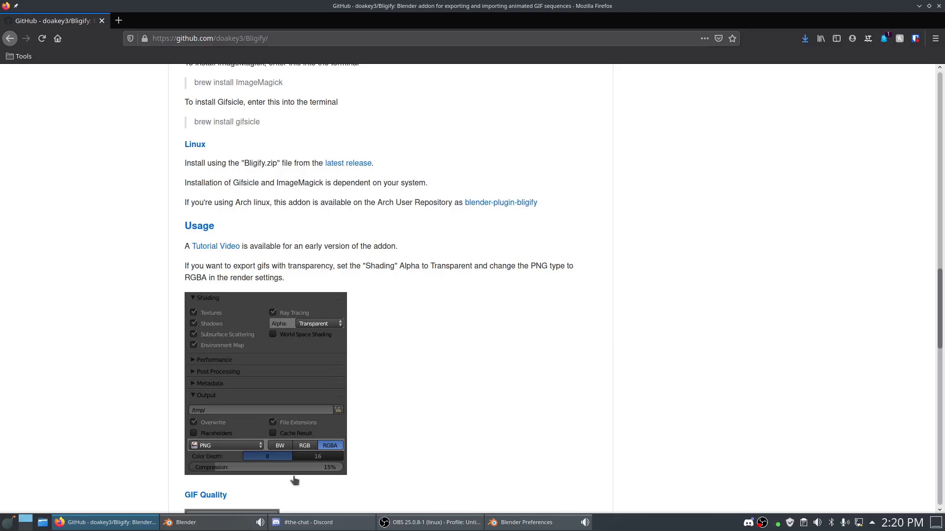
Install bligify.zip from Downloads so Sequencer: Bligify appears in the add-on list.
click(525, 522)
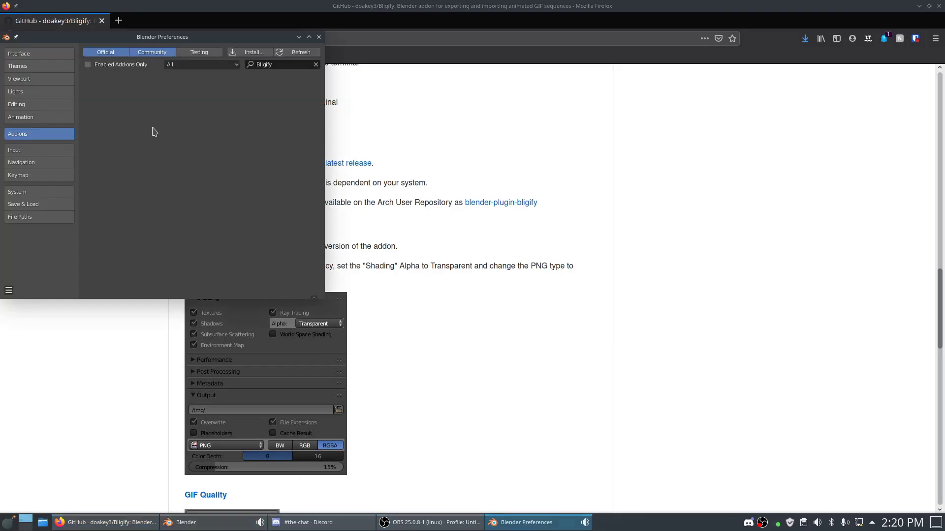
click(250, 52)
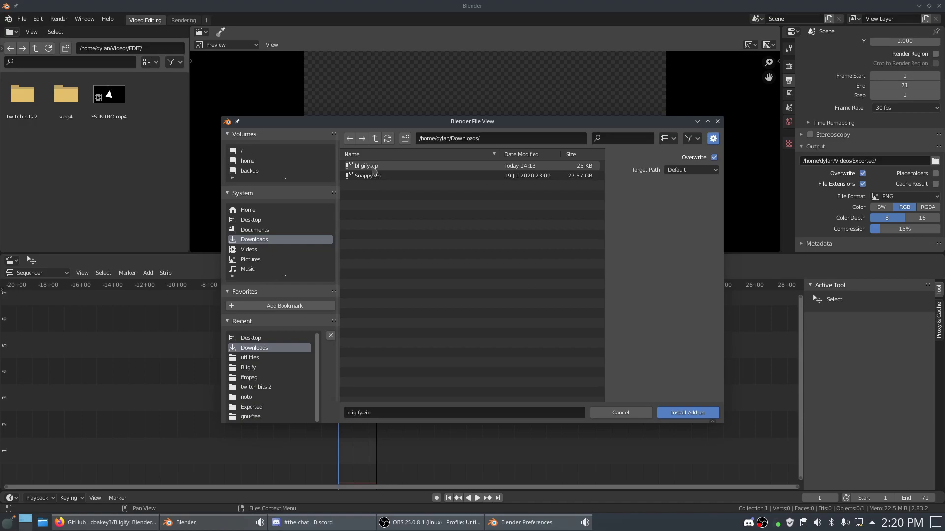
click(368, 167)
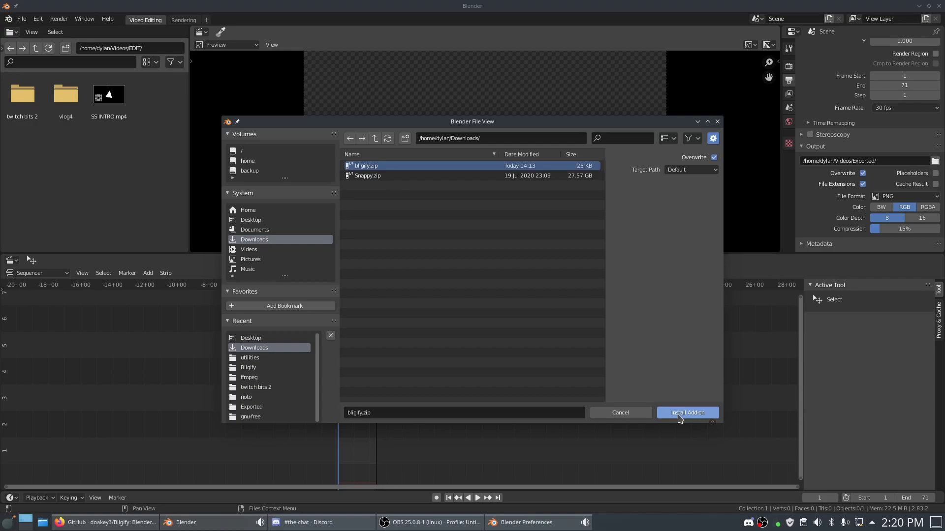
click(680, 417)
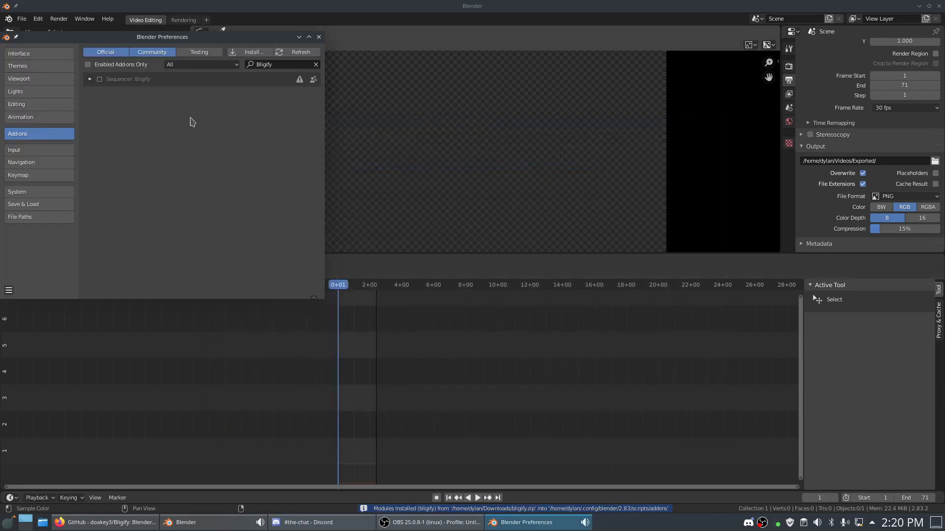
Enable and expand Sequencer: Bligify, then move and close the Preferences window.
click(100, 79)
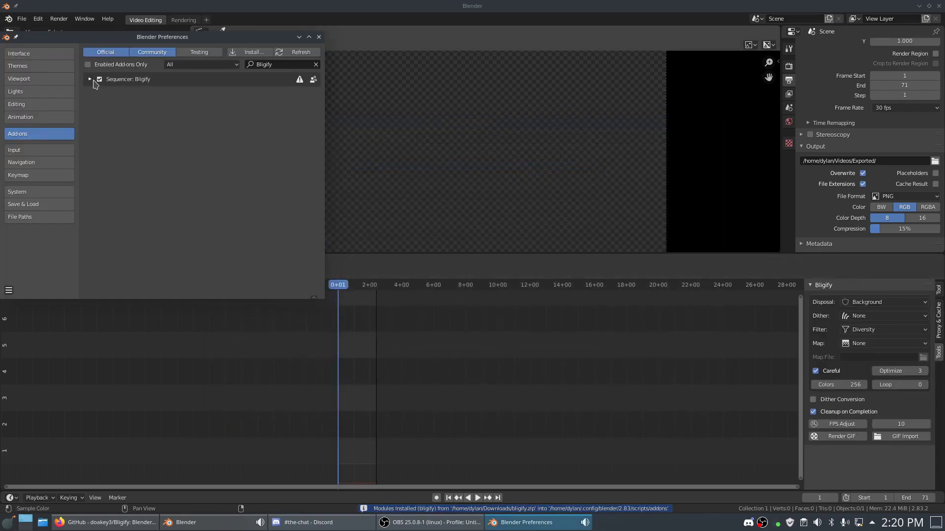
click(90, 79)
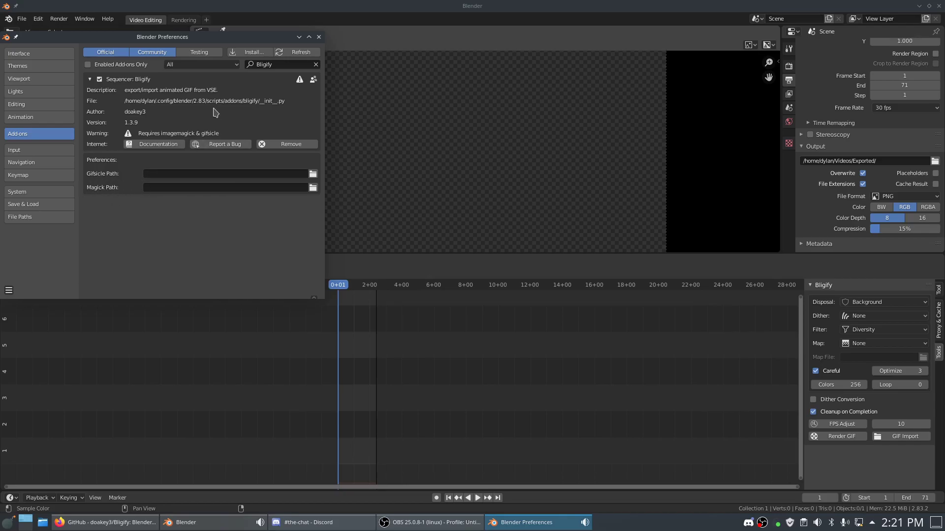
drag(199, 37, 261, 87)
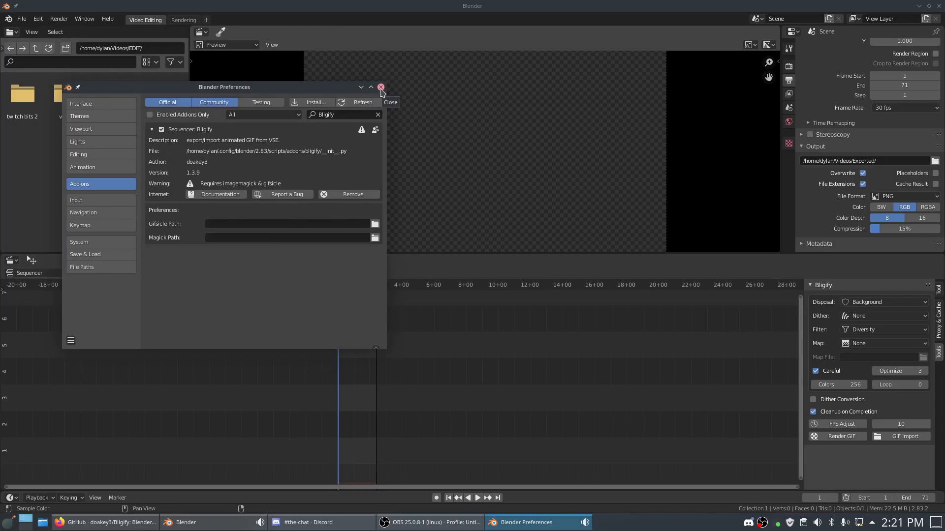
click(381, 87)
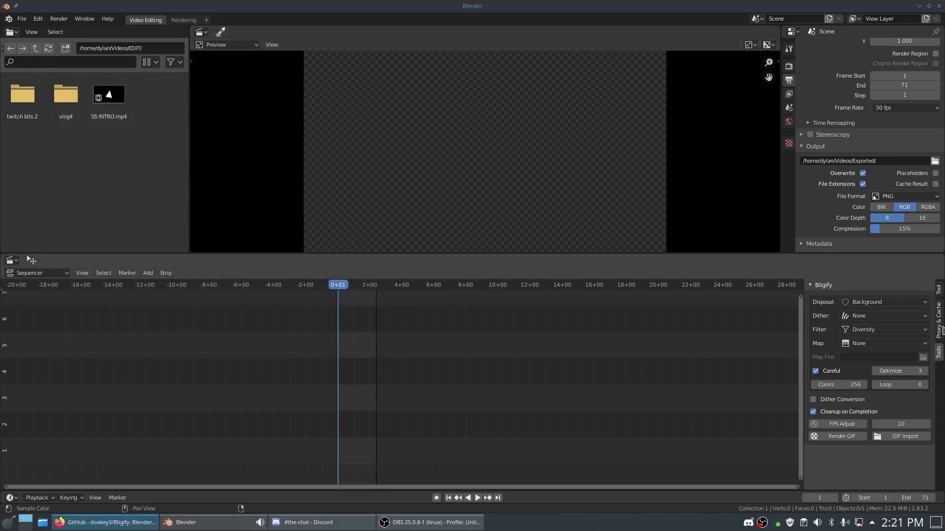
Add SS INTRO.mp4 to the sequencer, delete the channel 1 strip, and conform the clip to 10 fps.
click(938, 290)
click(939, 352)
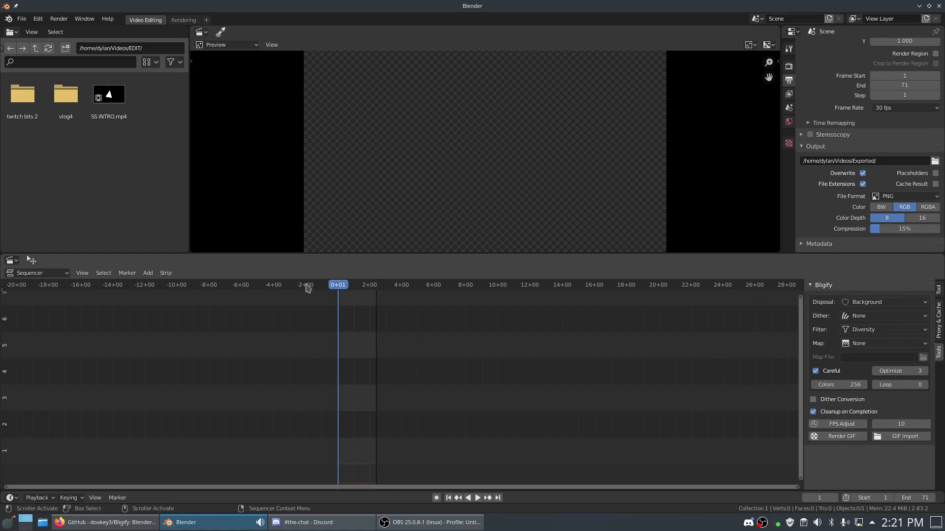
drag(113, 99, 363, 407)
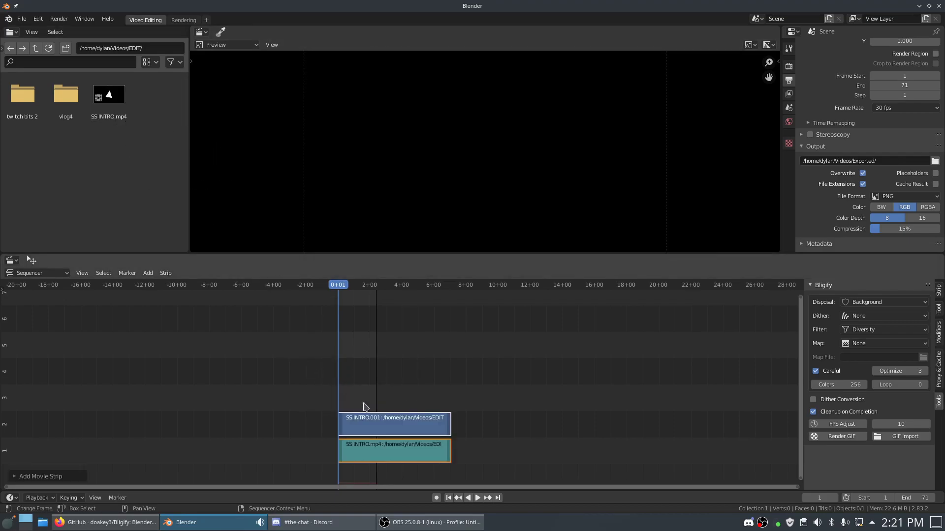
click(383, 456)
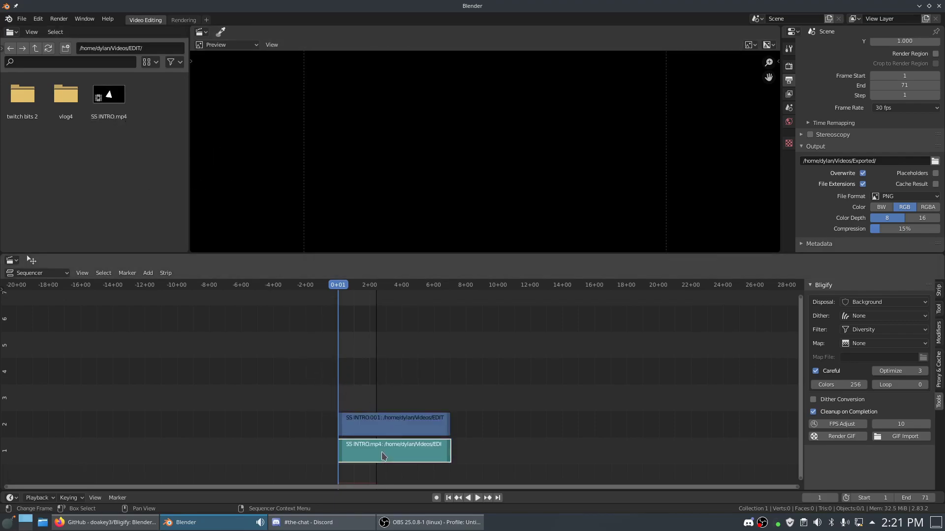
key(Delete)
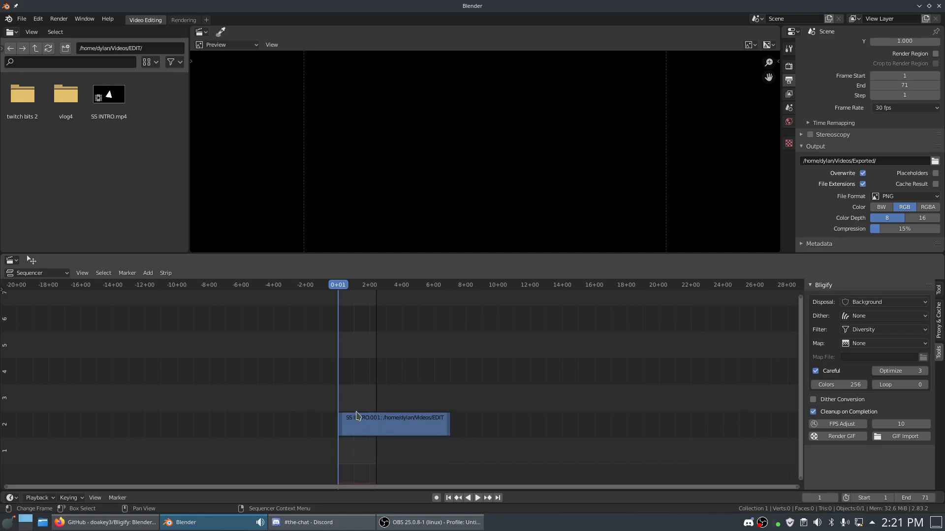
click(364, 426)
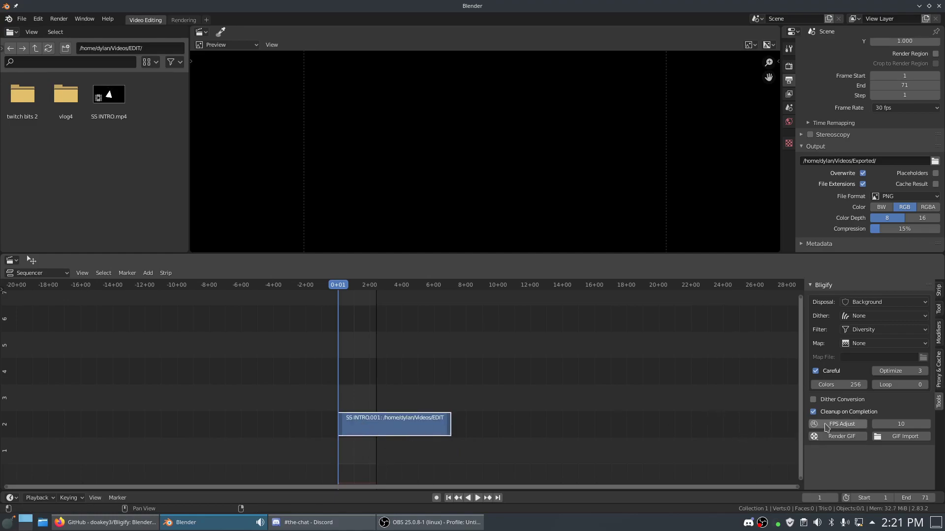
click(826, 426)
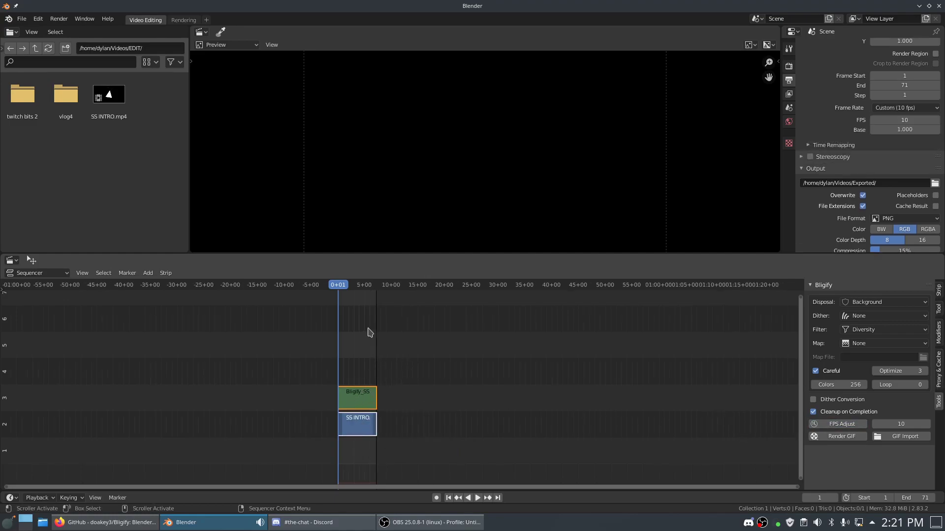
Play the intro animation, jump back and replay it, then stop near frame 6.
key(space)
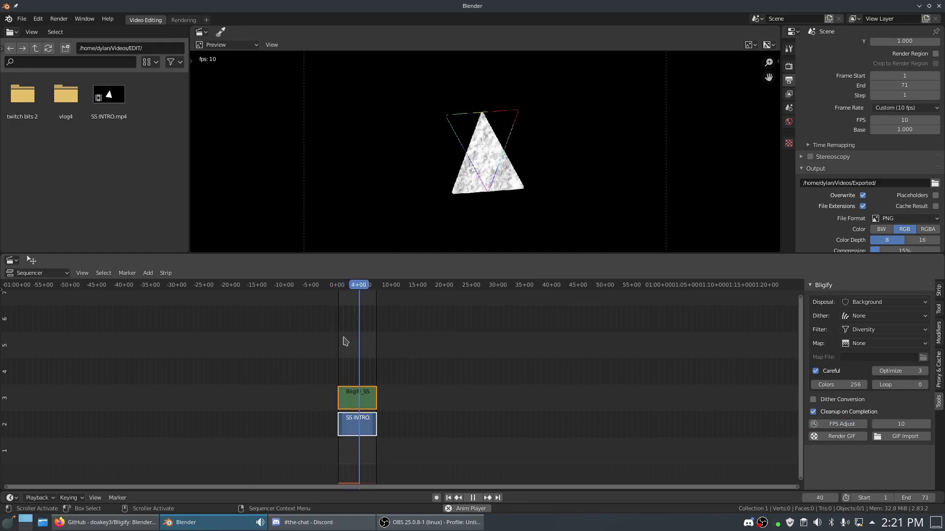
key(space)
key(shift+Left)
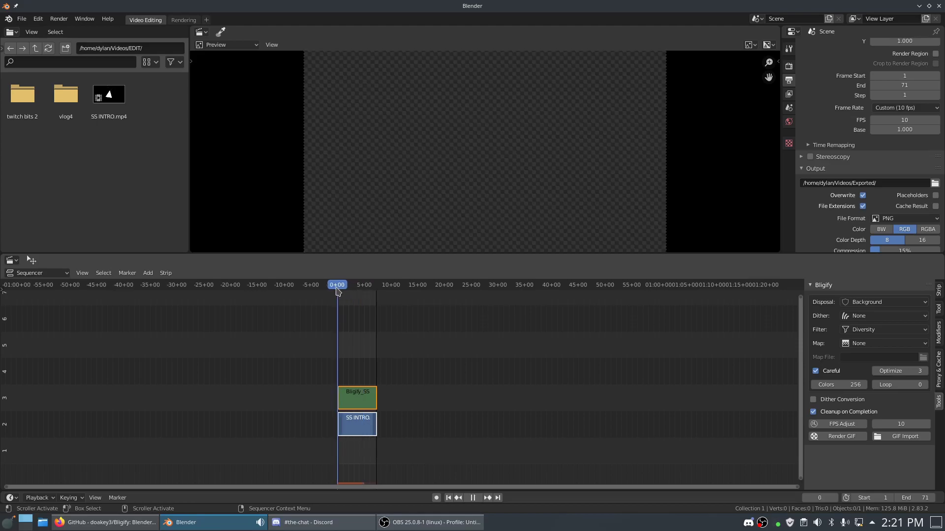
key(space)
key(Escape)
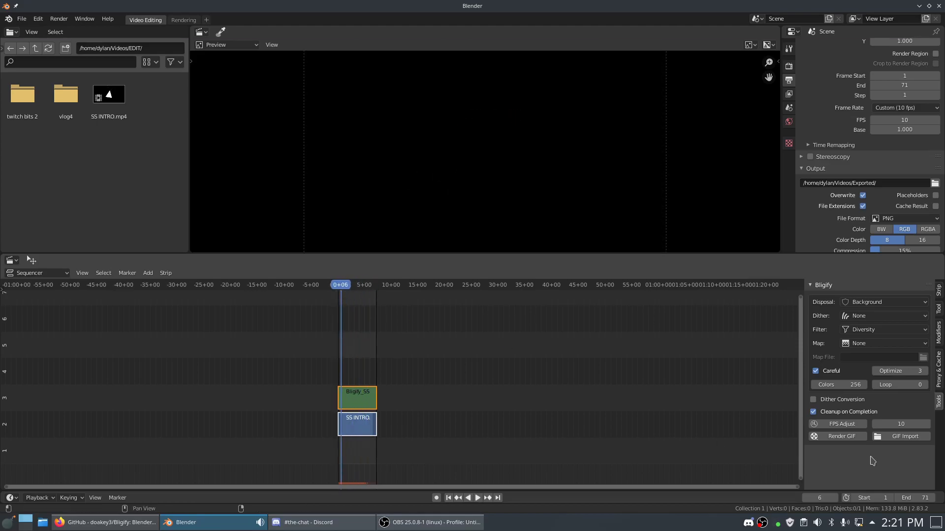
Render the sequence with Bligify's Render GIF as untitled.gif in the Desktop folder.
click(835, 440)
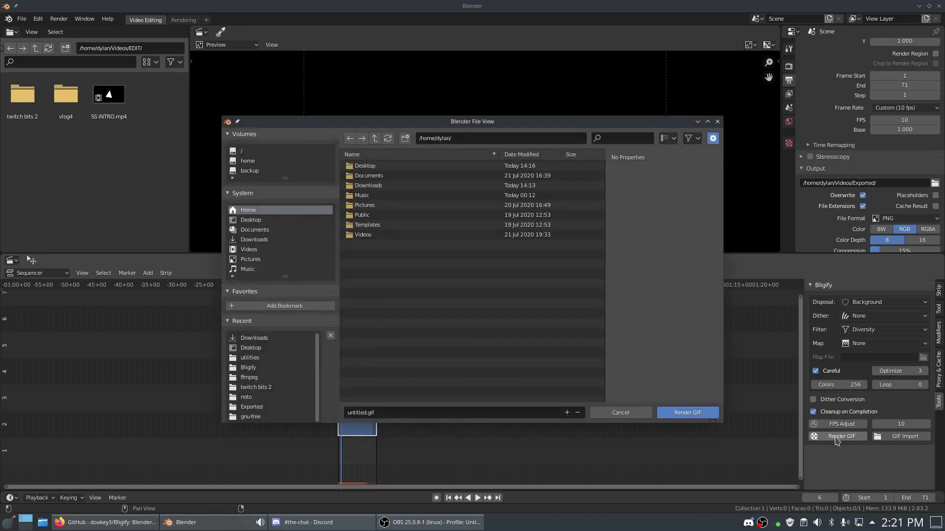
click(371, 167)
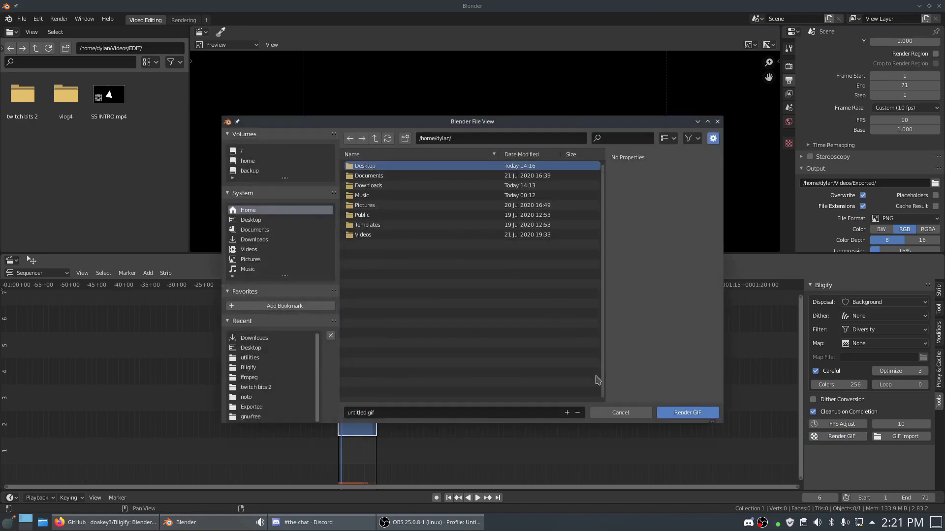
click(684, 417)
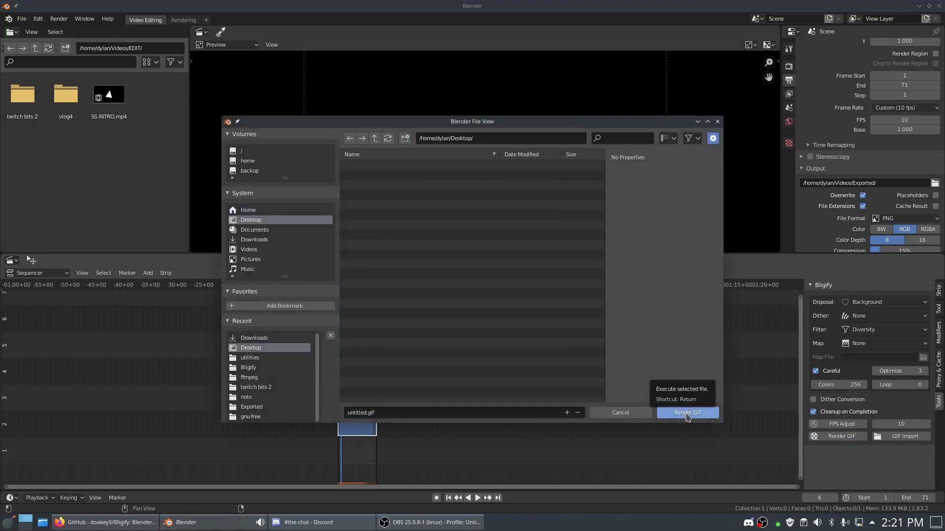
click(686, 415)
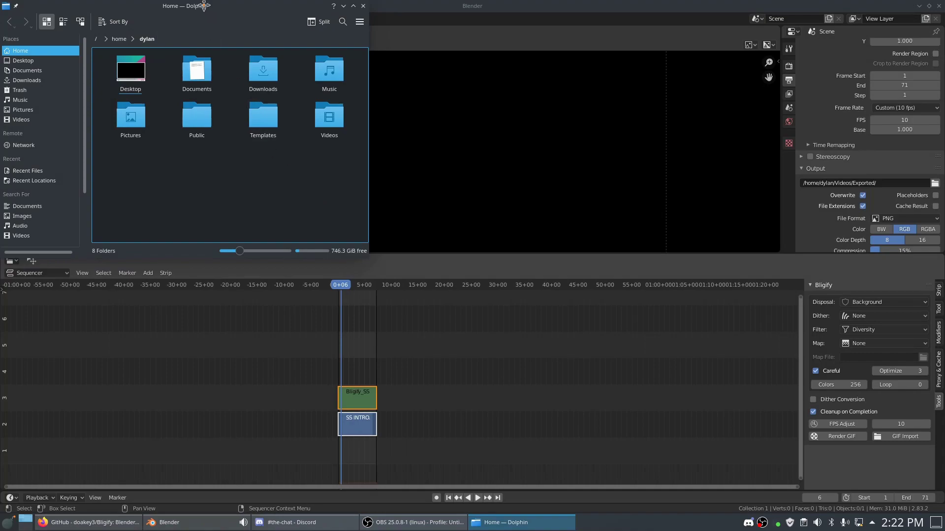
Centre Dolphin, open Desktop, select untitled.gif, and bring Discord's #the-chat to the front.
drag(202, 7, 418, 100)
click(332, 165)
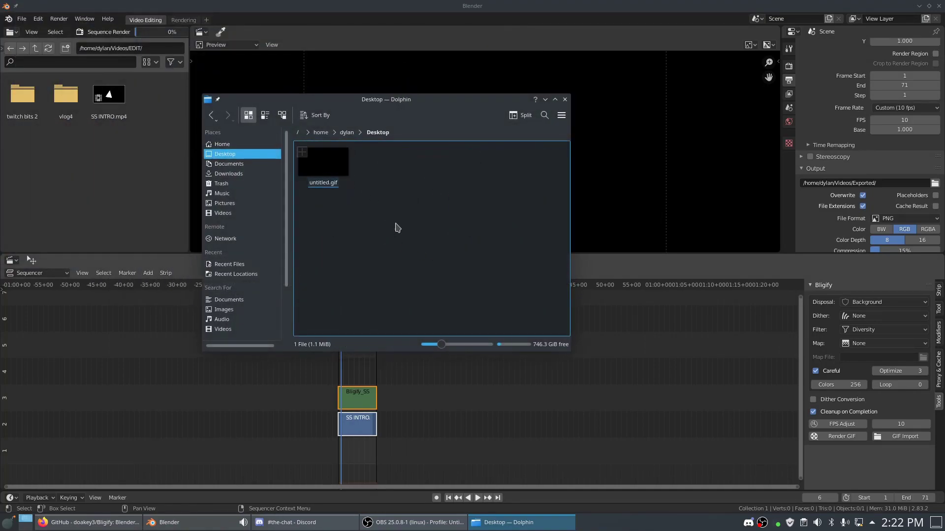
click(326, 176)
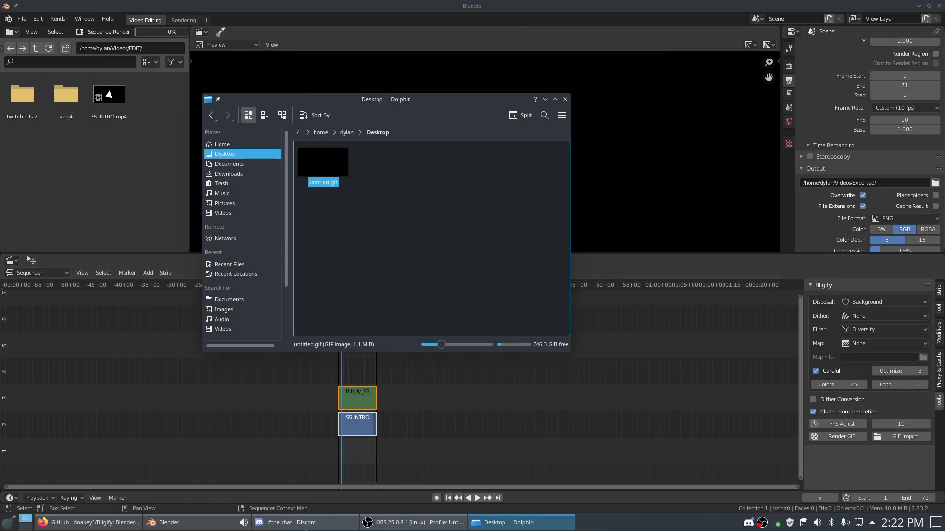
click(292, 523)
scroll(801, 333, down, 1)
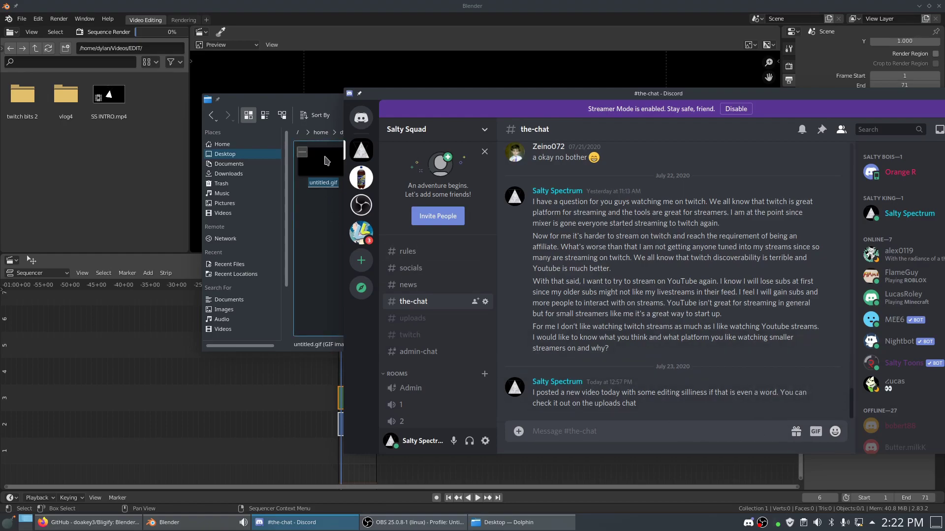
Drag untitled.gif into #the-chat to upload it, then scroll to watch the embedded GIF.
drag(321, 162, 679, 296)
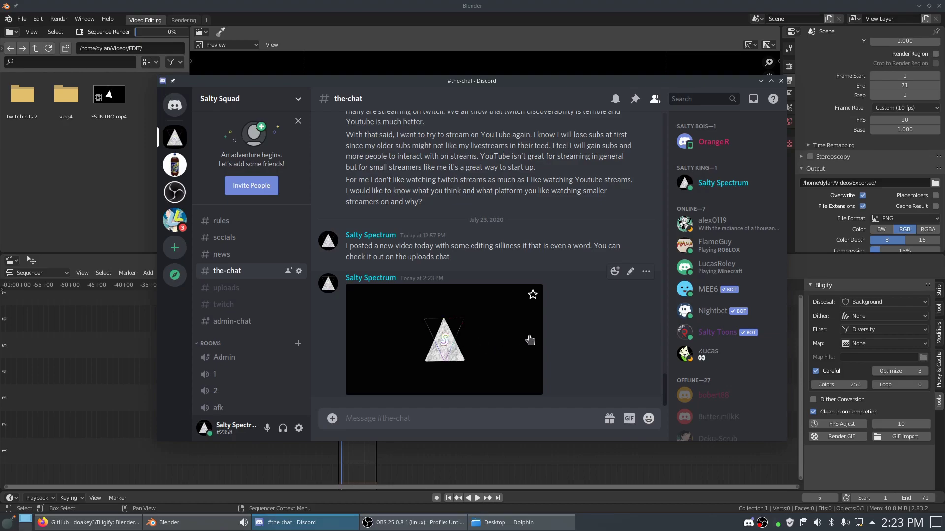
drag(666, 384, 669, 327)
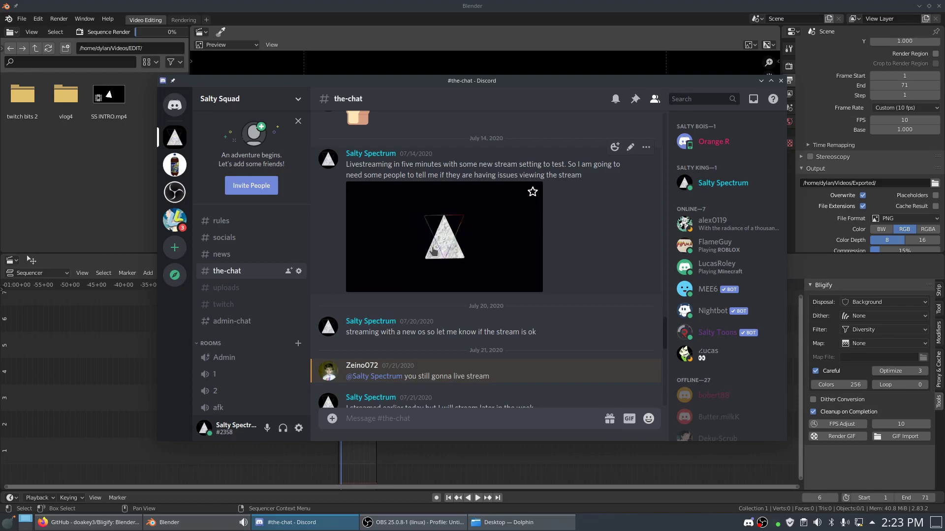
drag(665, 332, 666, 391)
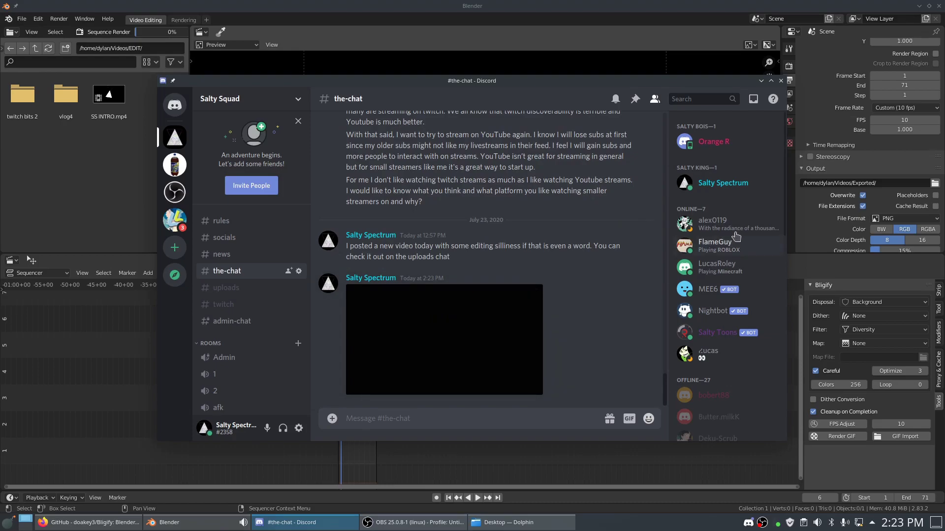
Minimize Discord, deselect files in Dolphin, move its window right, and bring Blender's sequencer forward.
click(761, 81)
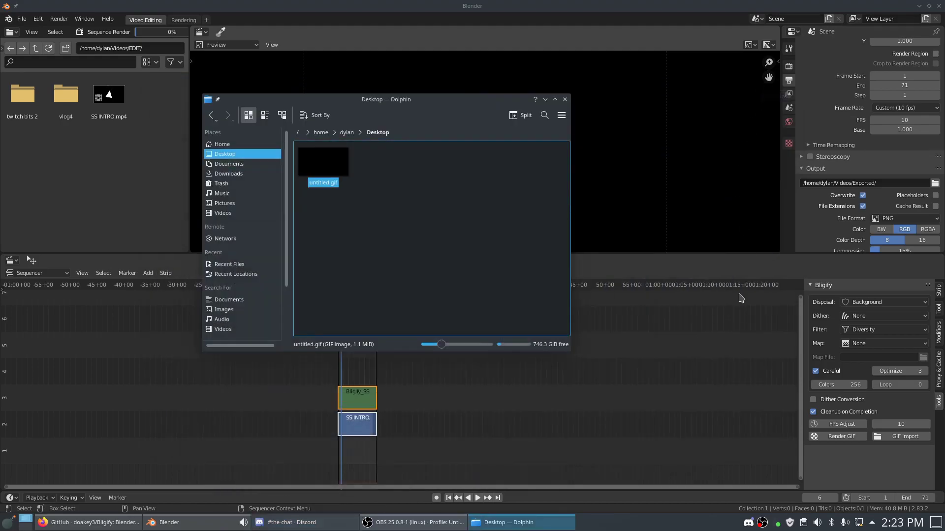
click(430, 213)
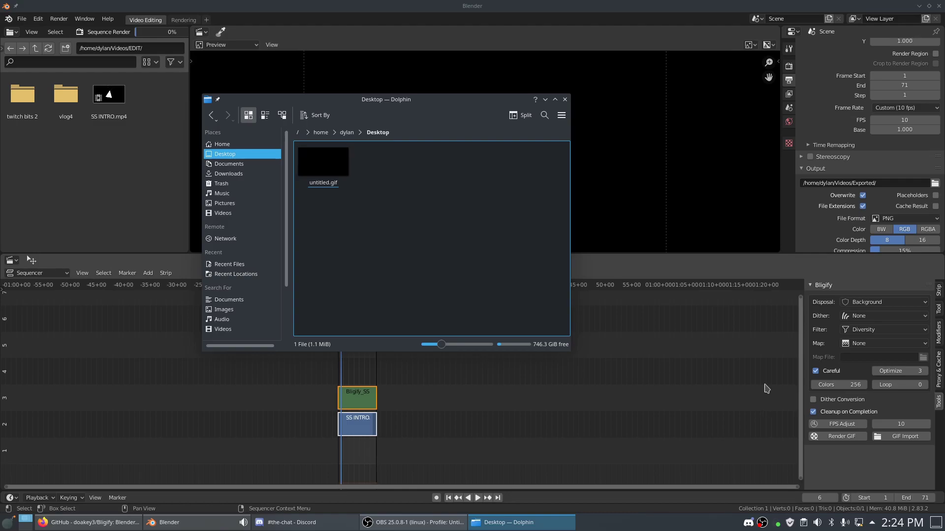
drag(423, 106, 515, 78)
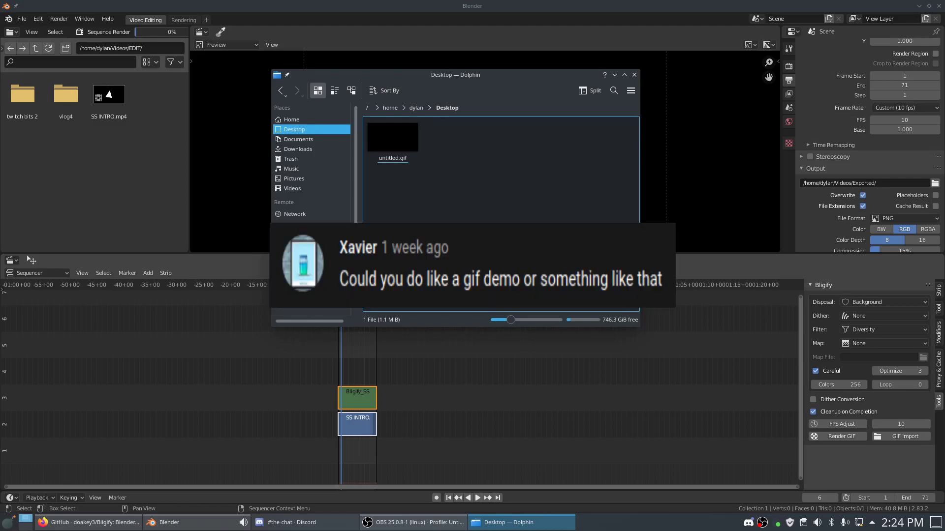
drag(507, 84, 535, 127)
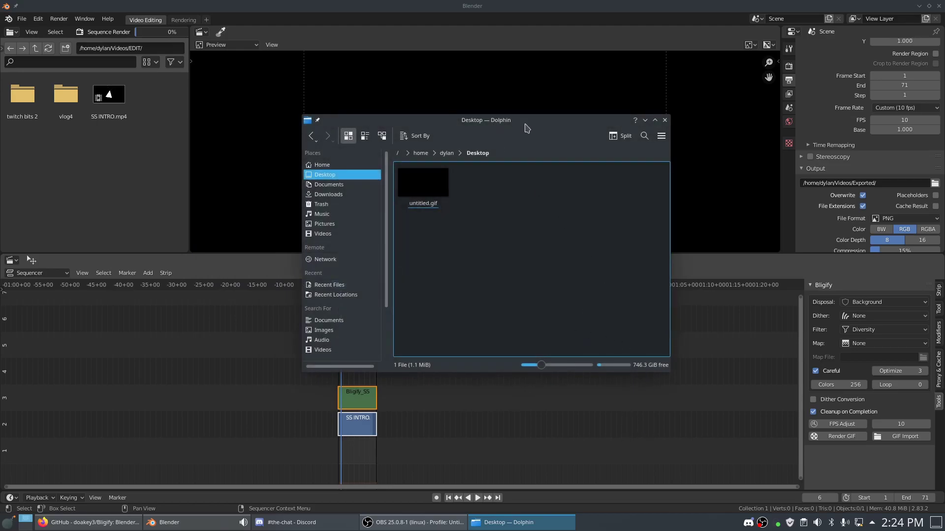
drag(525, 124, 482, 96)
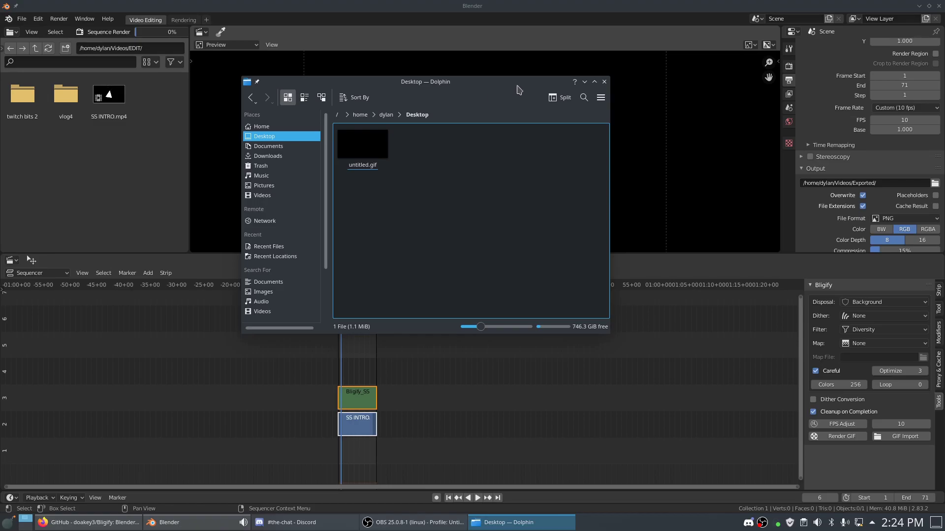
drag(517, 89, 701, 97)
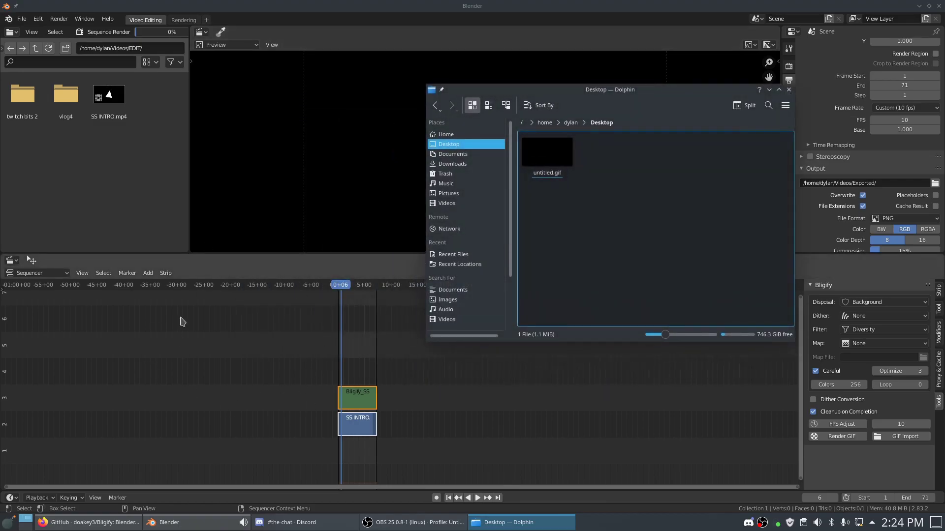
click(238, 274)
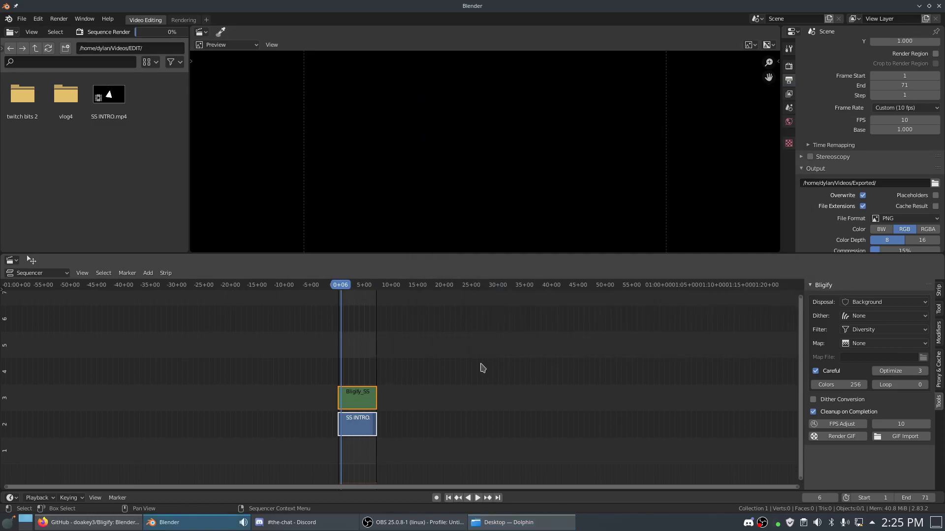